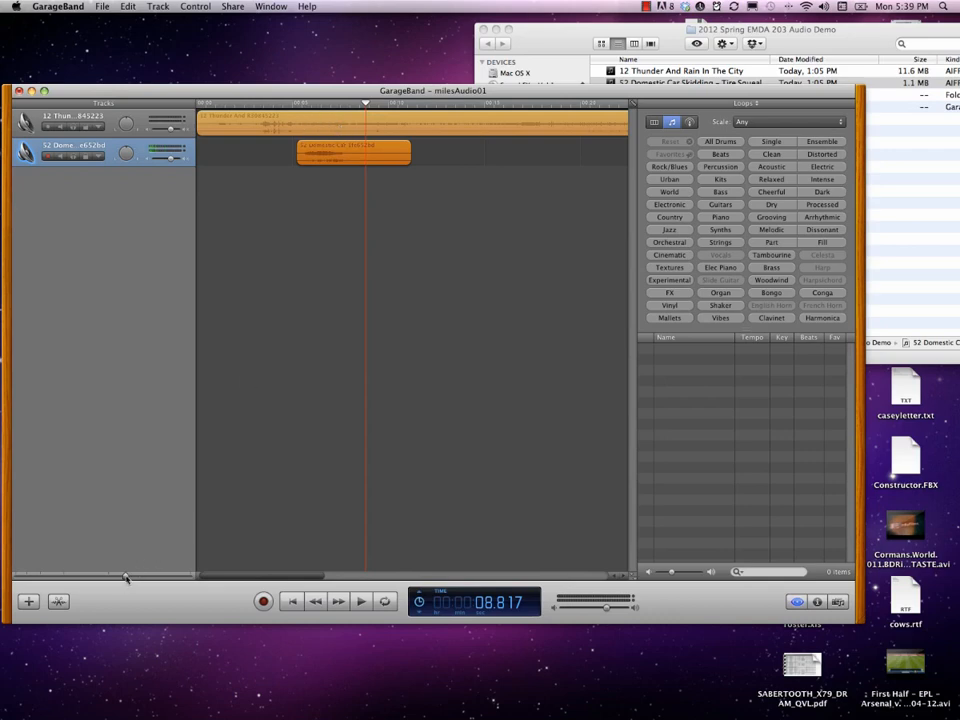
Shorten the thunder and rain clip to about 17 seconds by trimming its end.
left_click_drag(304, 578, 650, 572)
left_click_drag(125, 578, 75, 577)
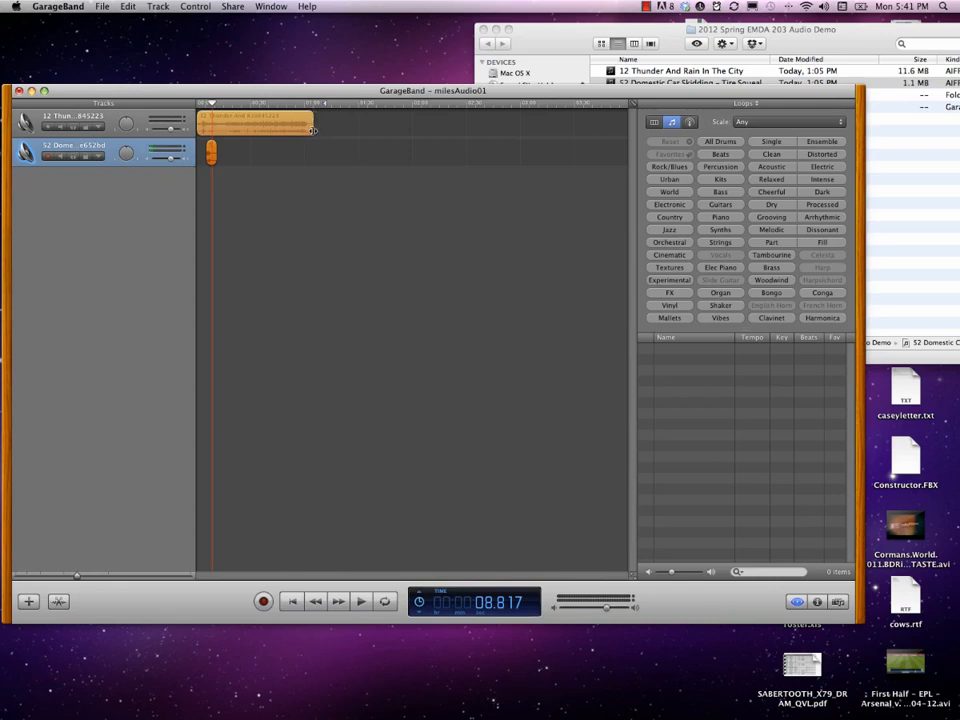
left_click_drag(313, 130, 227, 129)
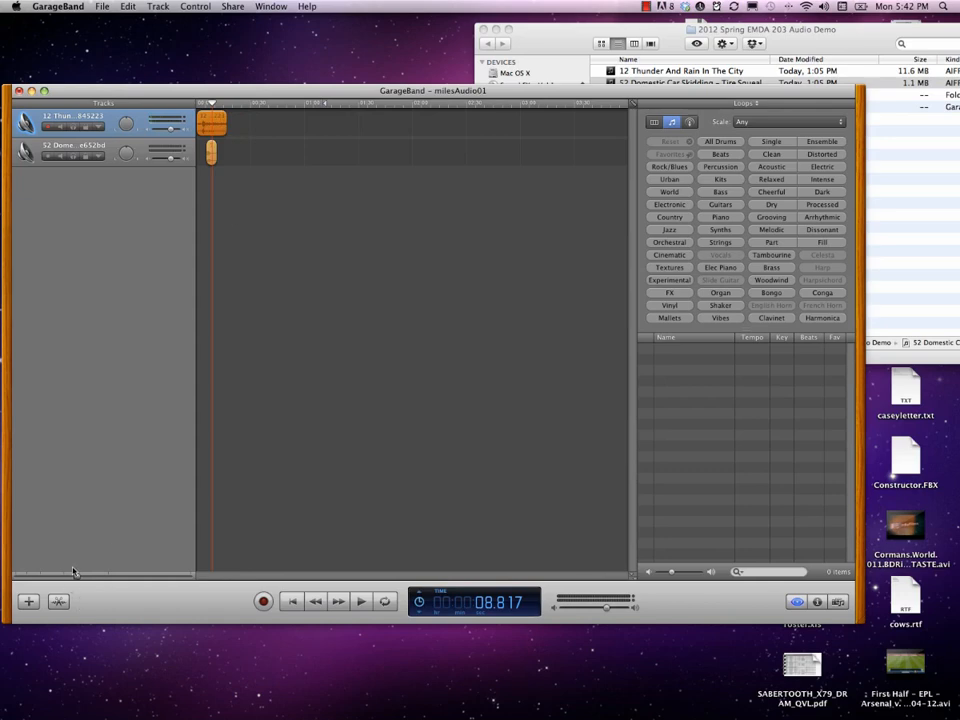
mouse_move(75, 575)
left_mouse_down()
mouse_move(111, 579)
mouse_move(86, 576)
mouse_move(93, 580)
left_mouse_up()
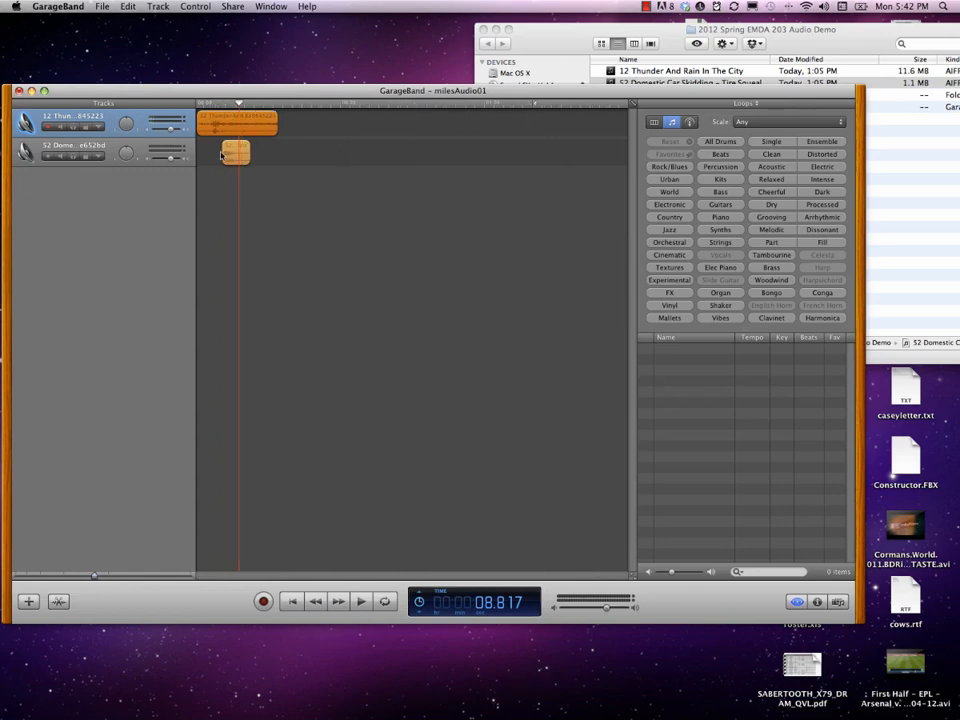
Play back the thunder and tire-skid clips from the beginning of the project.
left_click_drag(238, 102, 179, 107)
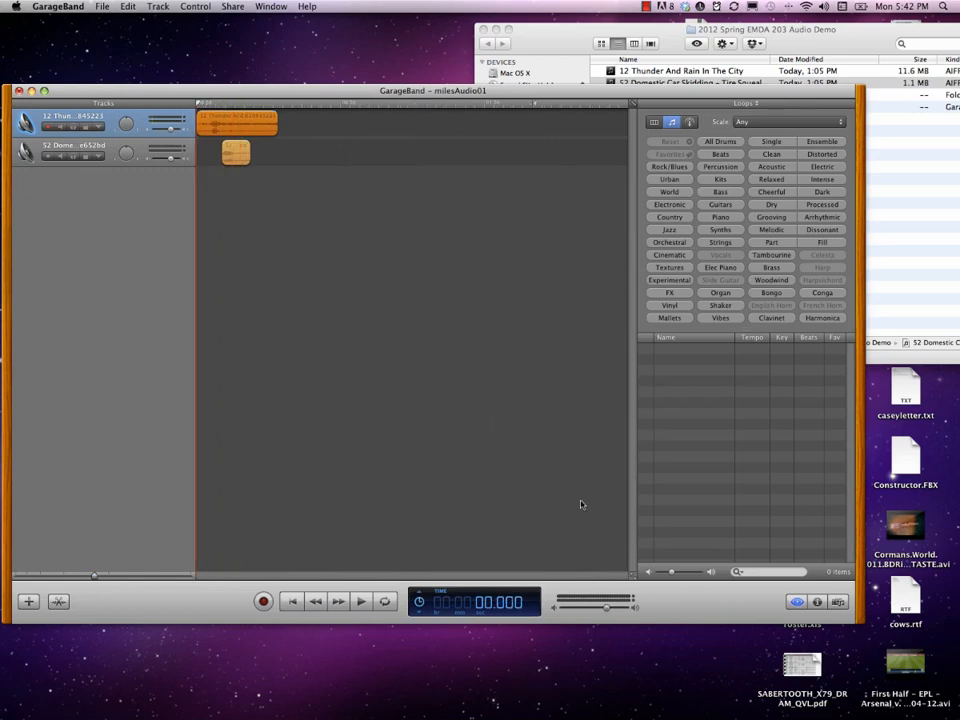
key("space")
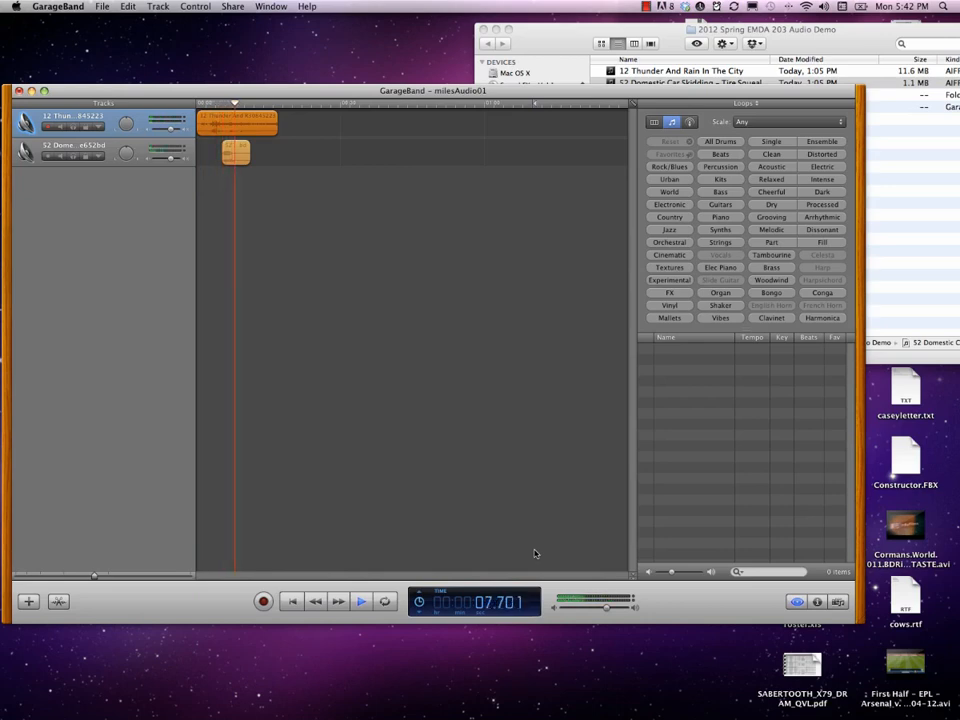
key("space")
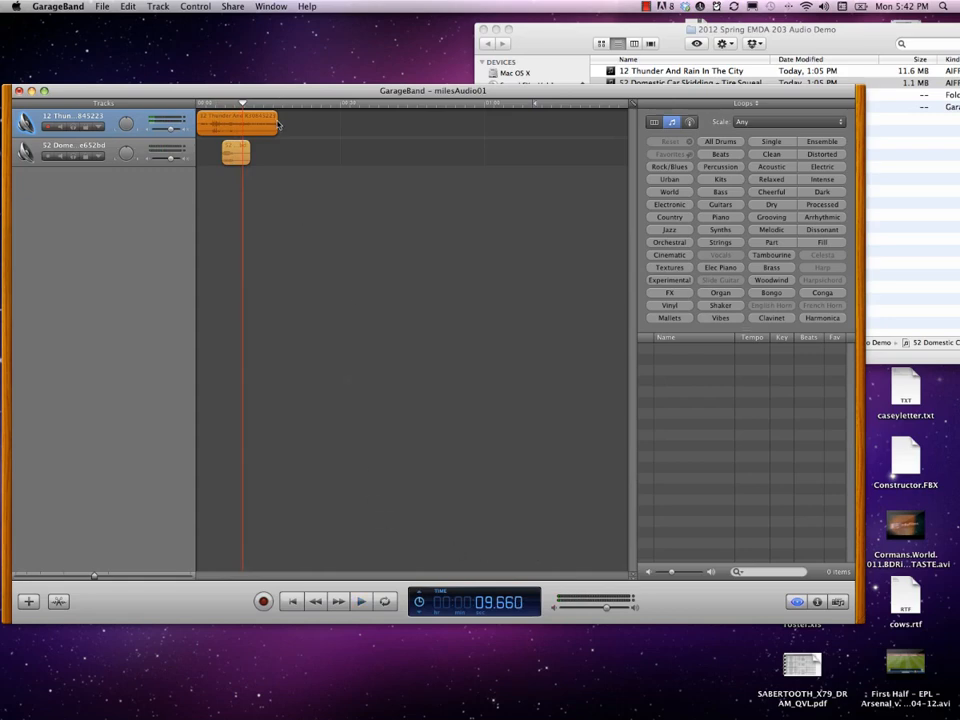
Try the thunder clip cut to about 6 seconds with playback from the start, and extend it back to about 15 seconds.
left_click_drag(275, 131, 201, 107)
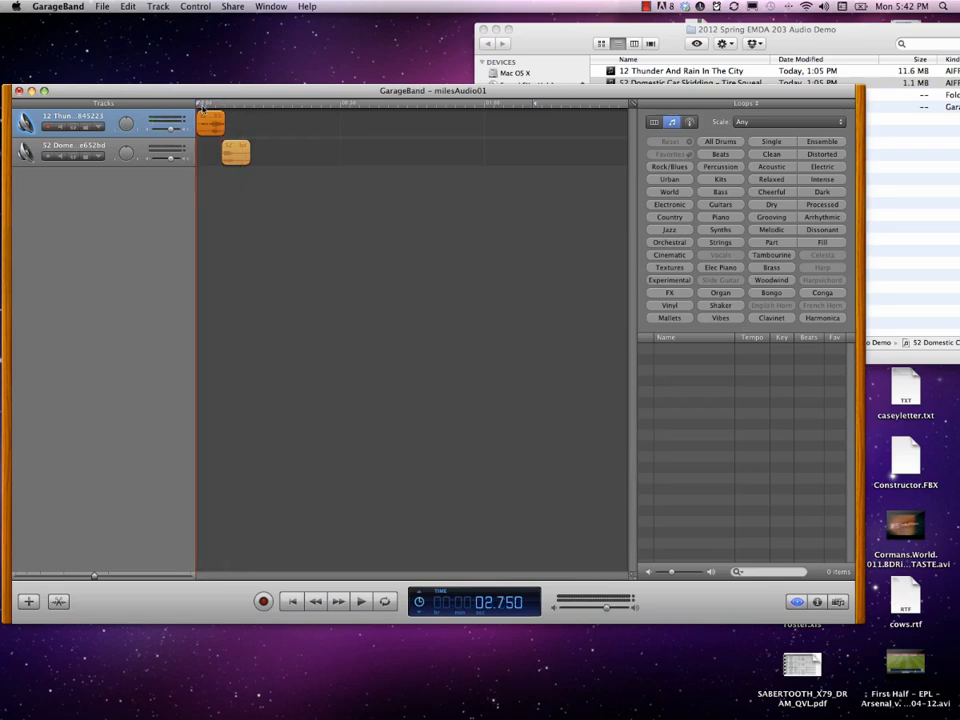
key("space")
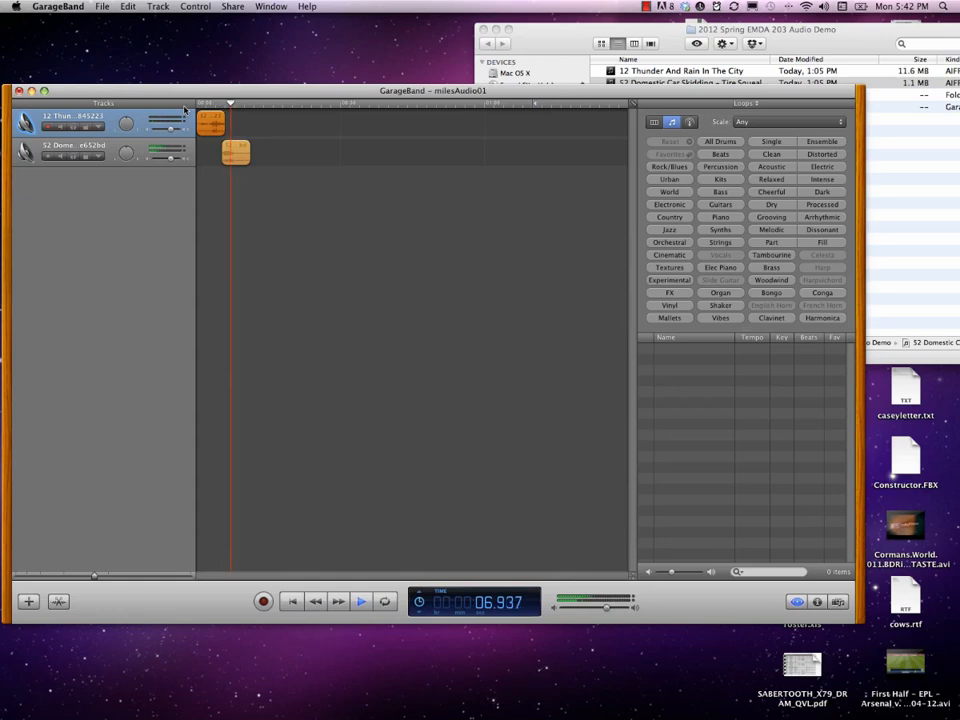
key("space")
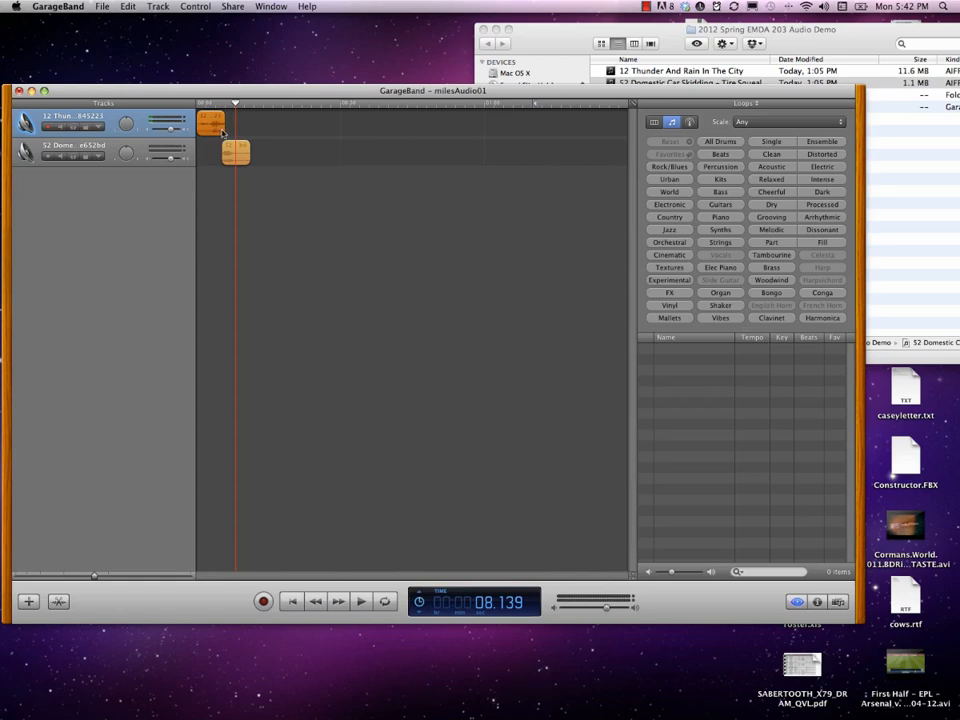
left_click_drag(224, 133, 269, 130)
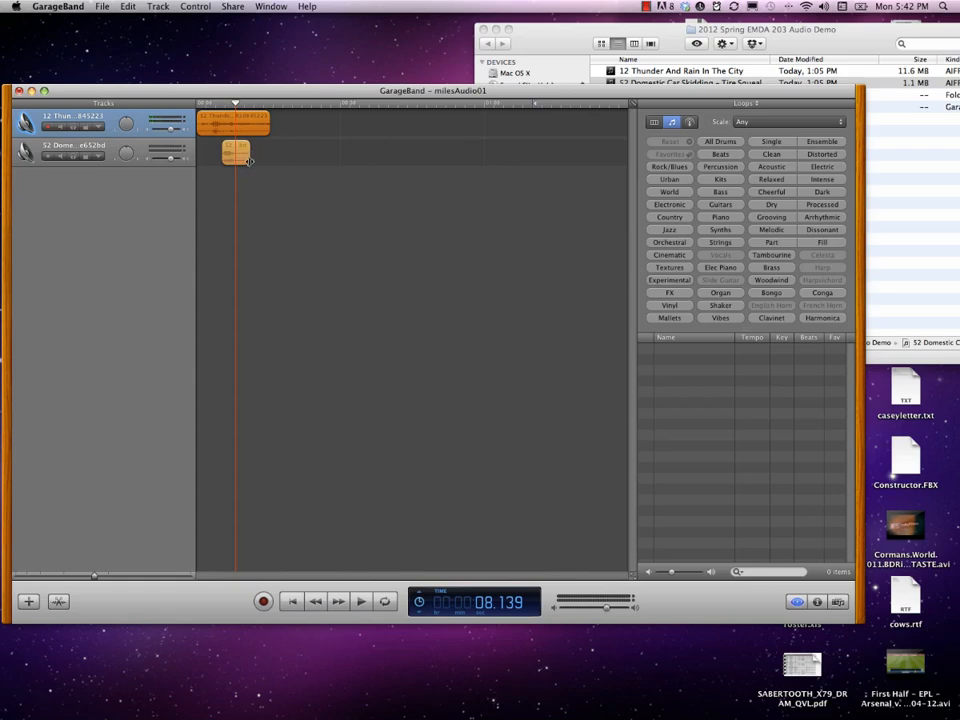
Build three back-to-back tire-skid clips of about 3 seconds each on their track and play the project from the start.
left_click_drag(248, 161, 235, 160)
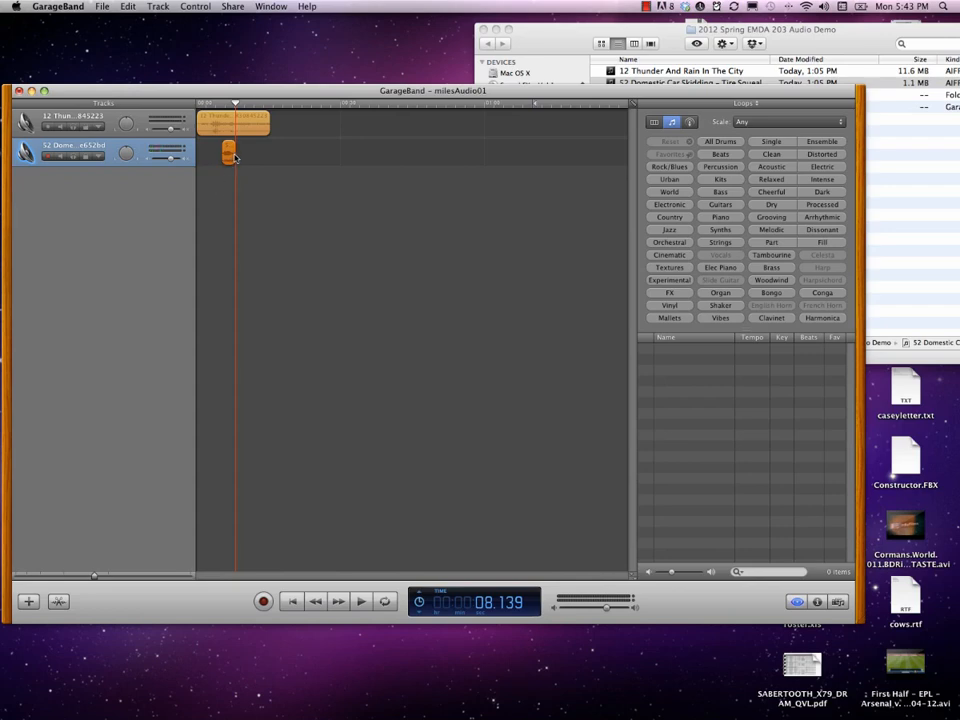
left_click_drag(231, 157, 259, 160)
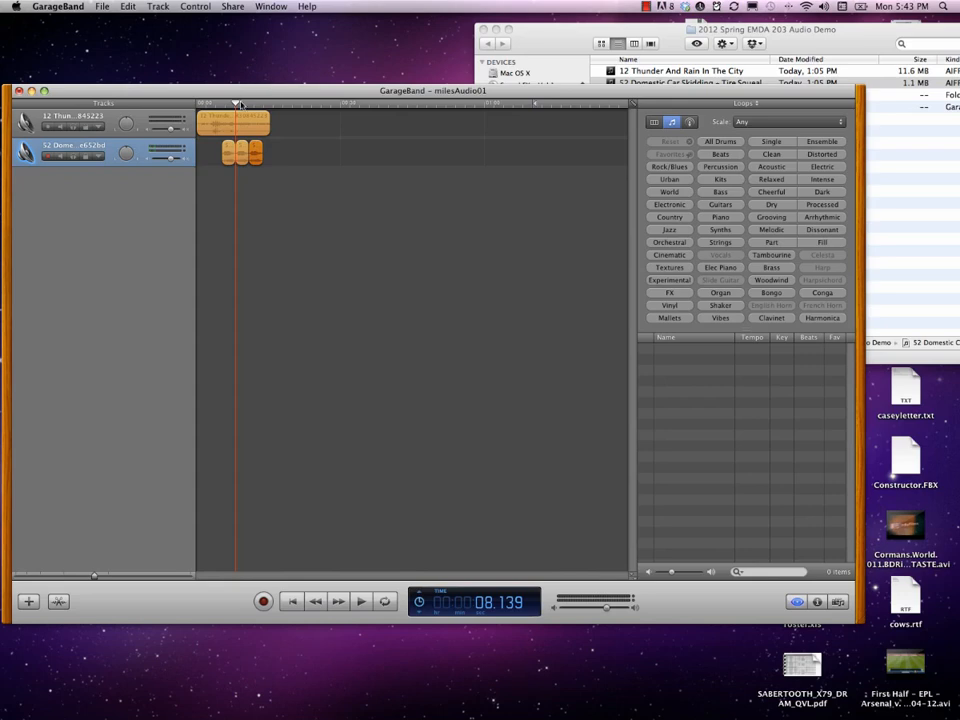
left_click_drag(236, 104, 197, 107)
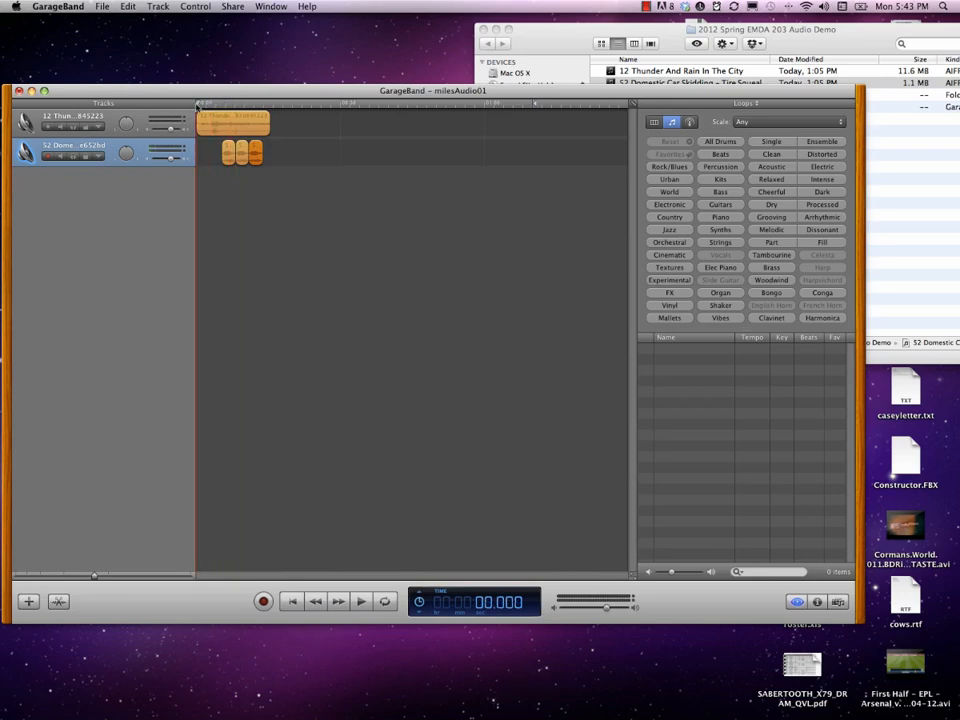
key("space")
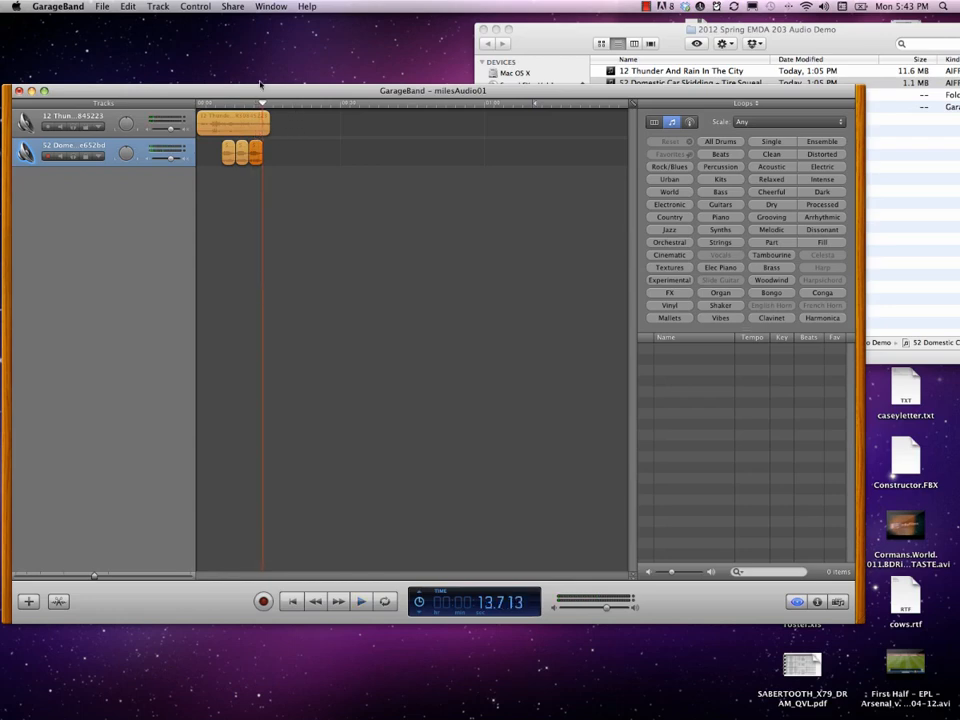
Add a new basic track and place three copies of the short tire-skid clip on it, starting slightly earlier than the originals.
left_click(157, 6)
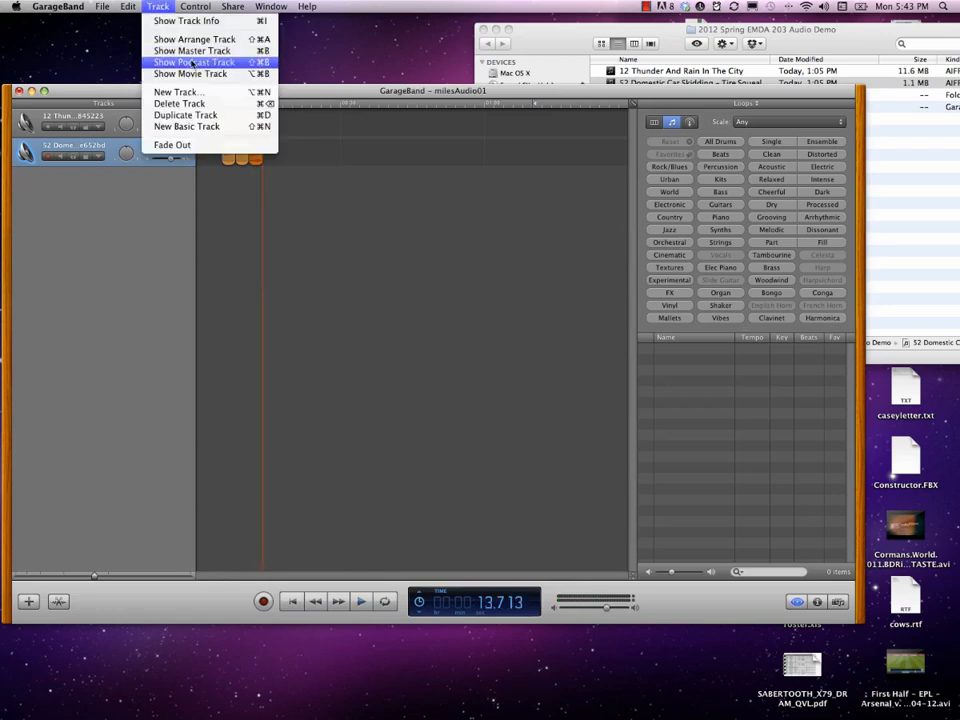
left_click(200, 126)
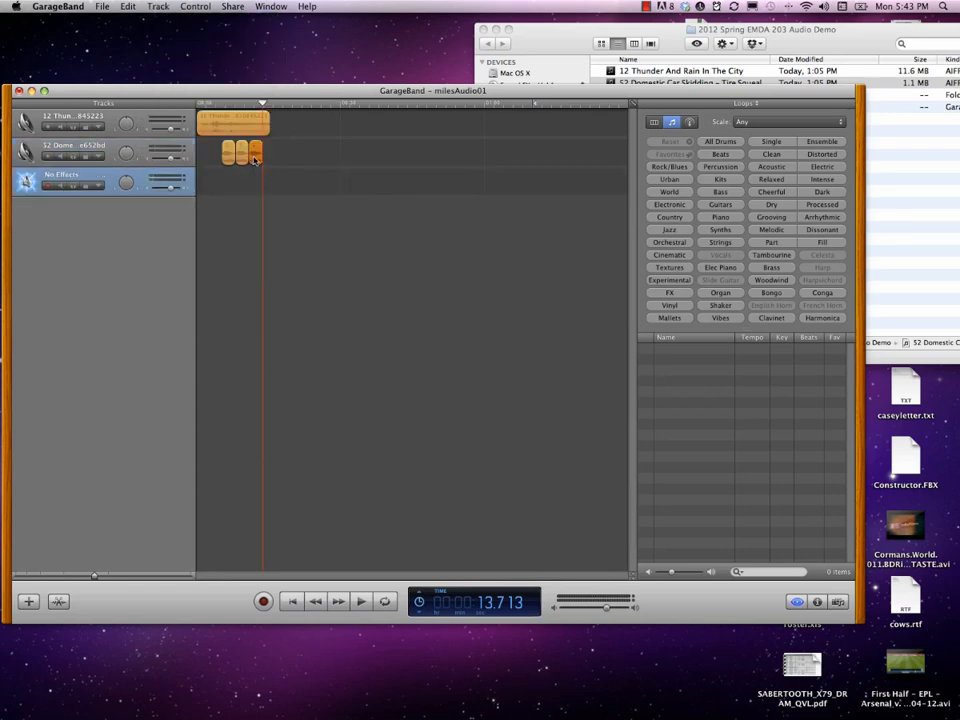
left_click_drag(255, 160, 238, 183)
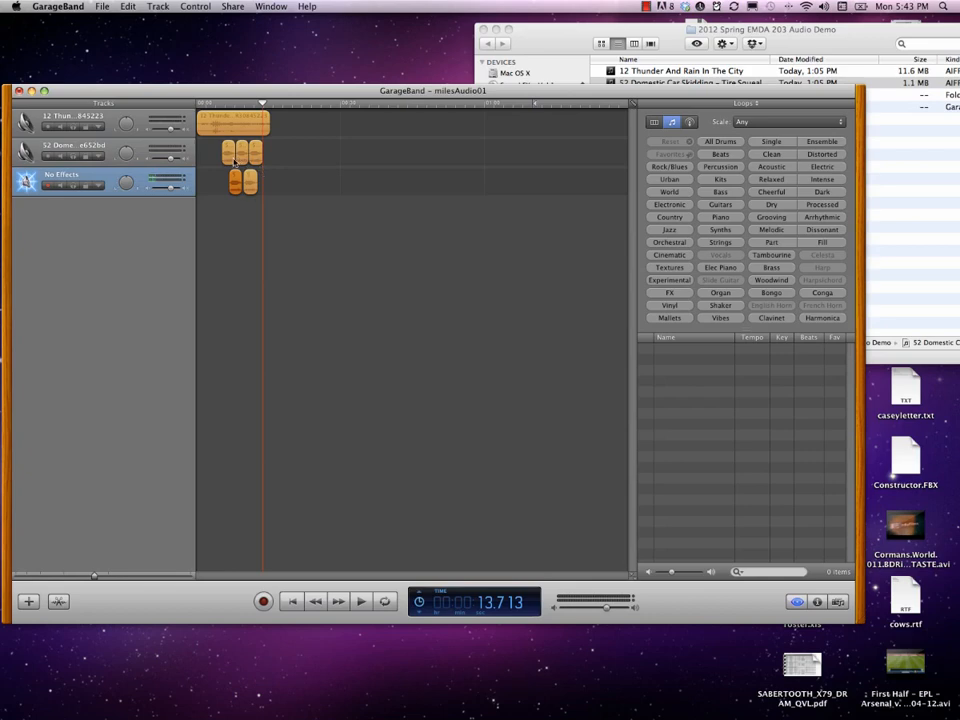
left_click_drag(231, 160, 226, 181)
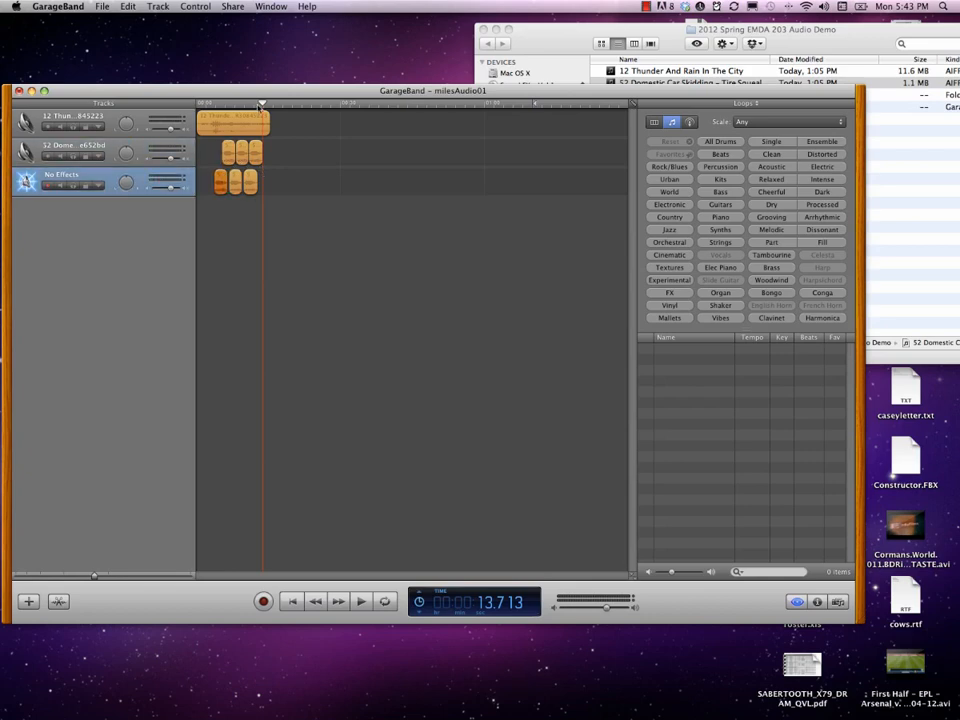
Play back the mix with the overlapping tire-skid layers from the start.
left_click_drag(263, 105, 198, 105)
key("space")
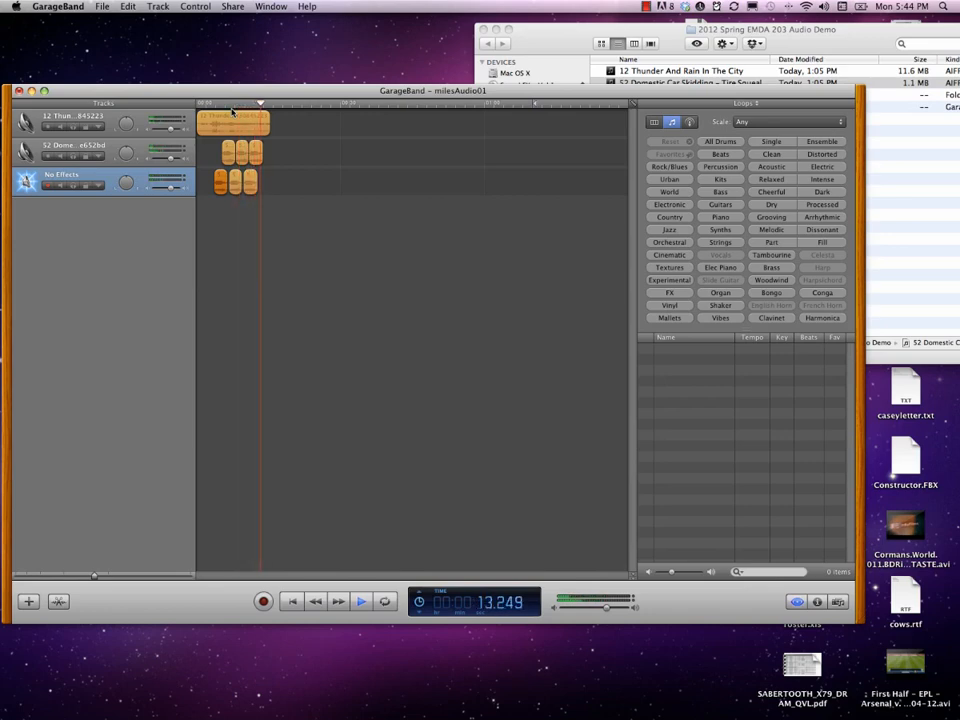
key("space")
Add another basic track and put a copy of the thunder clip on it, about 12 seconds long and starting at about 6 seconds.
left_click(159, 7)
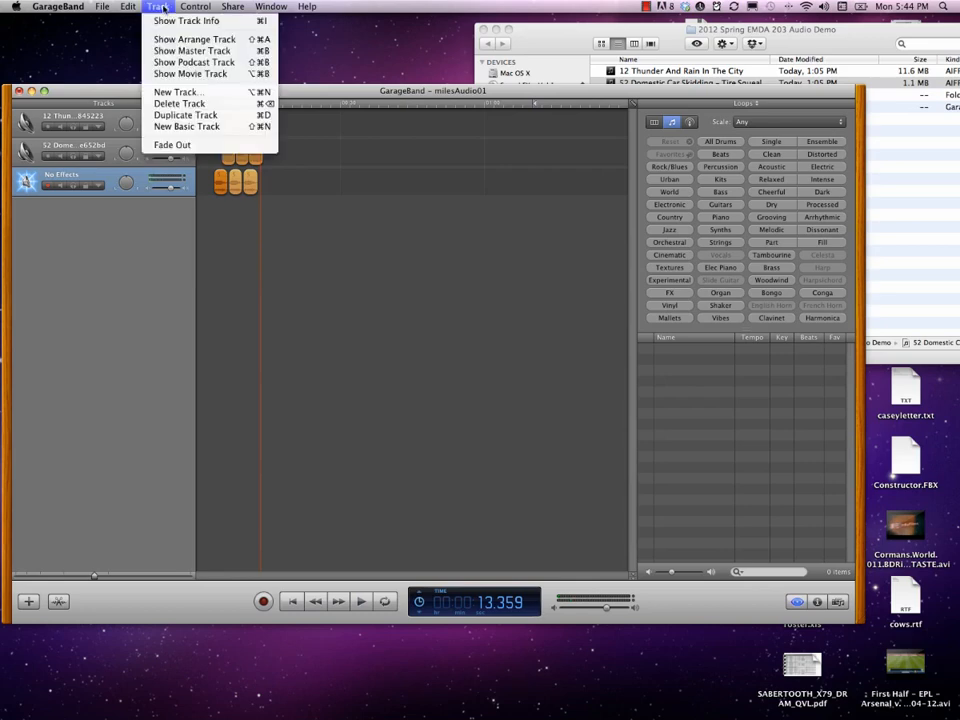
left_click(204, 127)
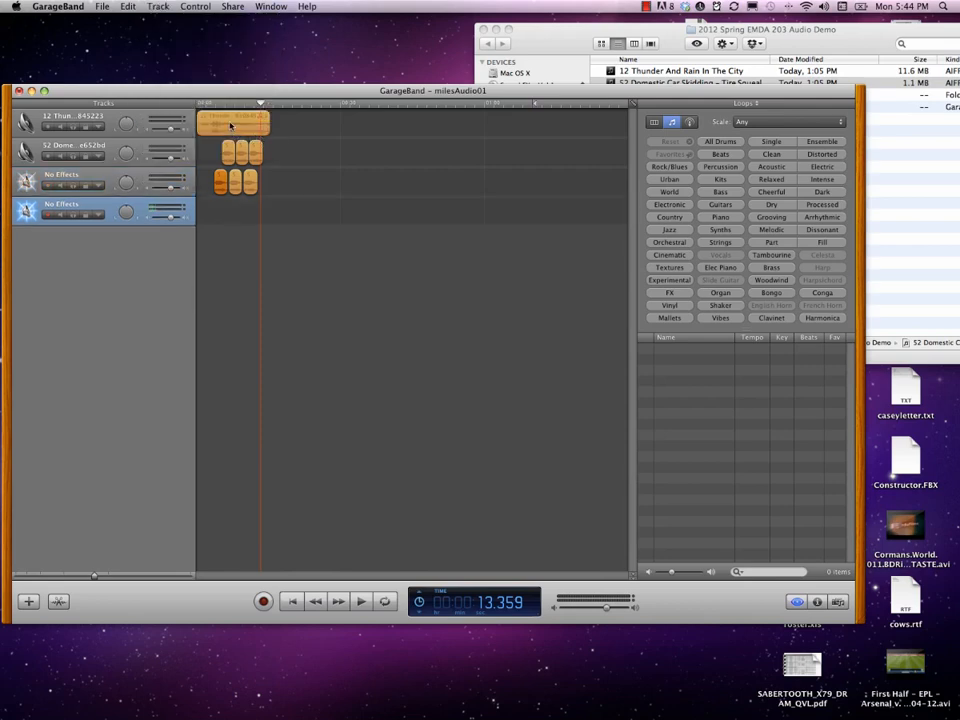
left_click_drag(231, 125, 232, 208)
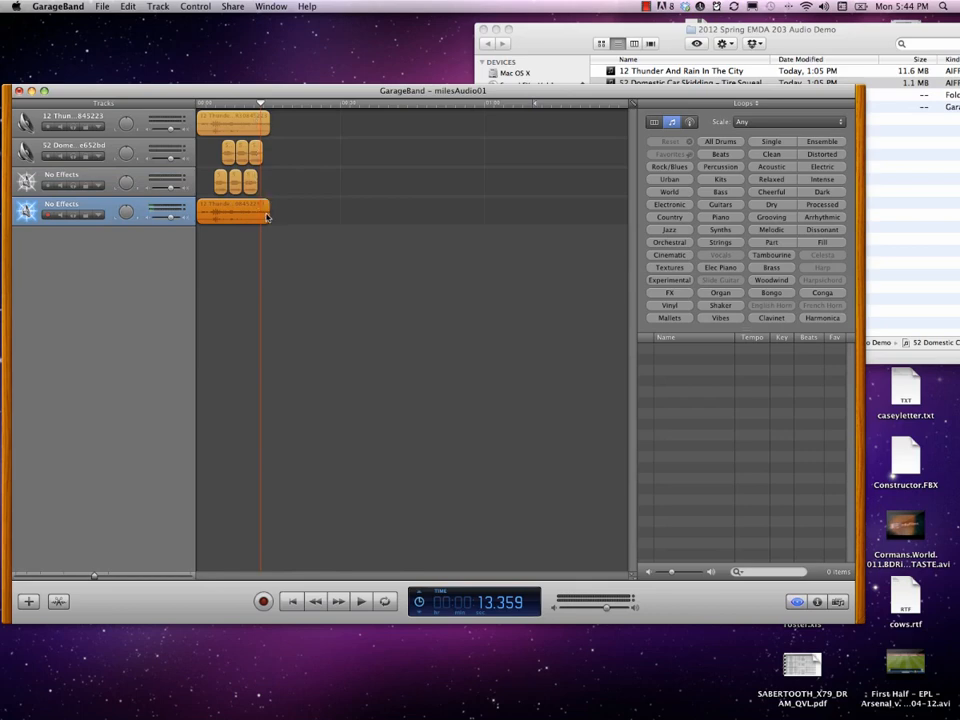
left_click_drag(269, 219, 349, 214)
left_click_drag(230, 212, 257, 215)
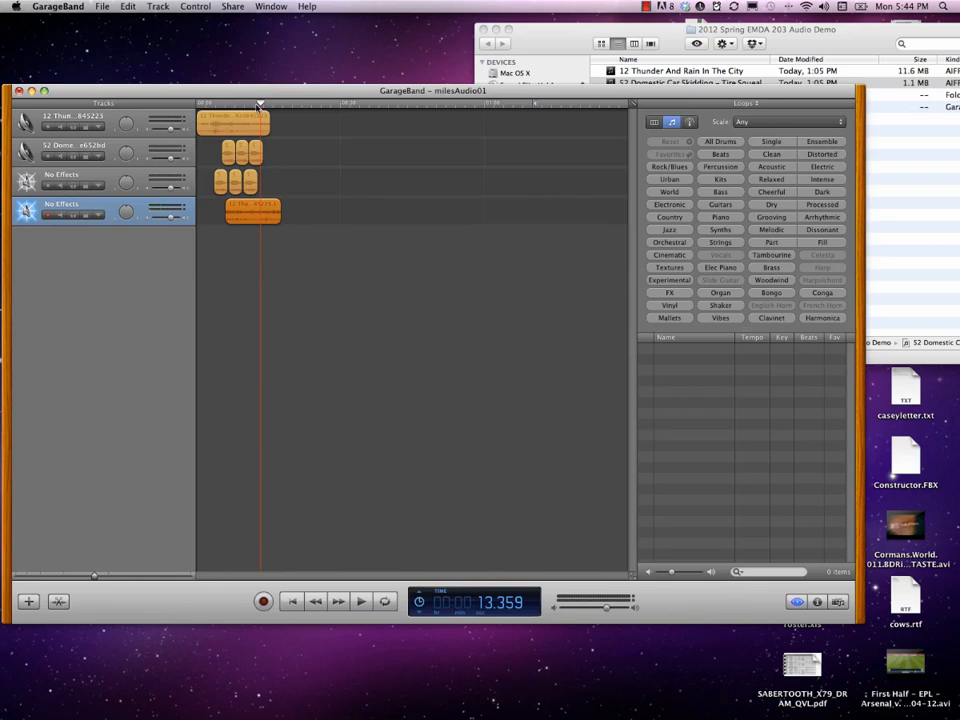
Play back all four tracks from the start to hear the doubled thunder.
left_click_drag(260, 103, 180, 103)
key("space")
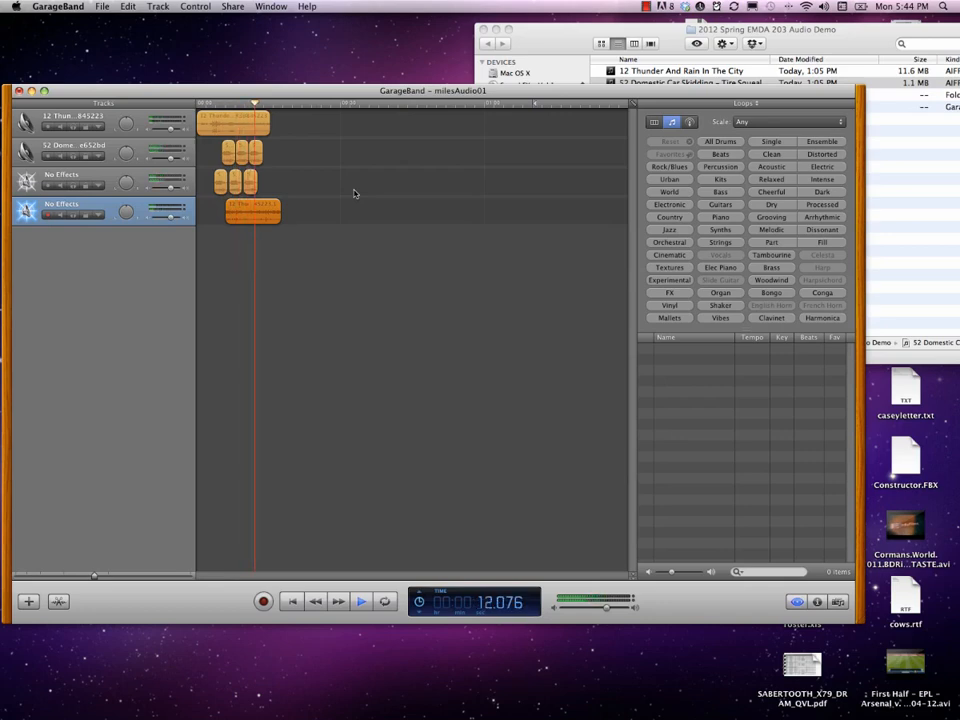
key("space")
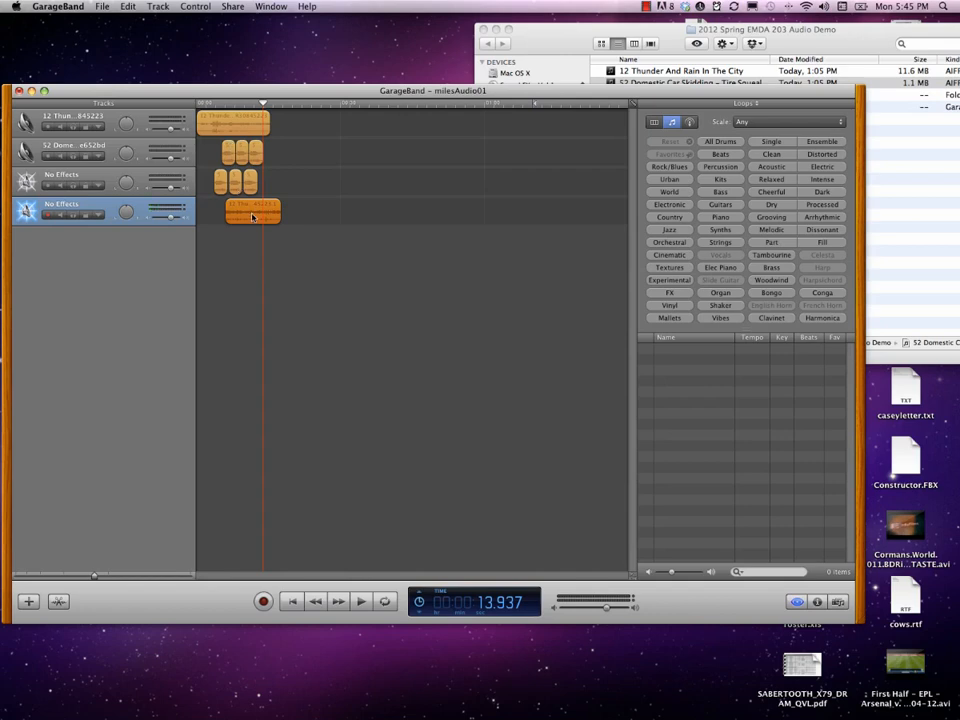
Delete the copied thunder clip and the empty fourth track that held it.
key("Delete")
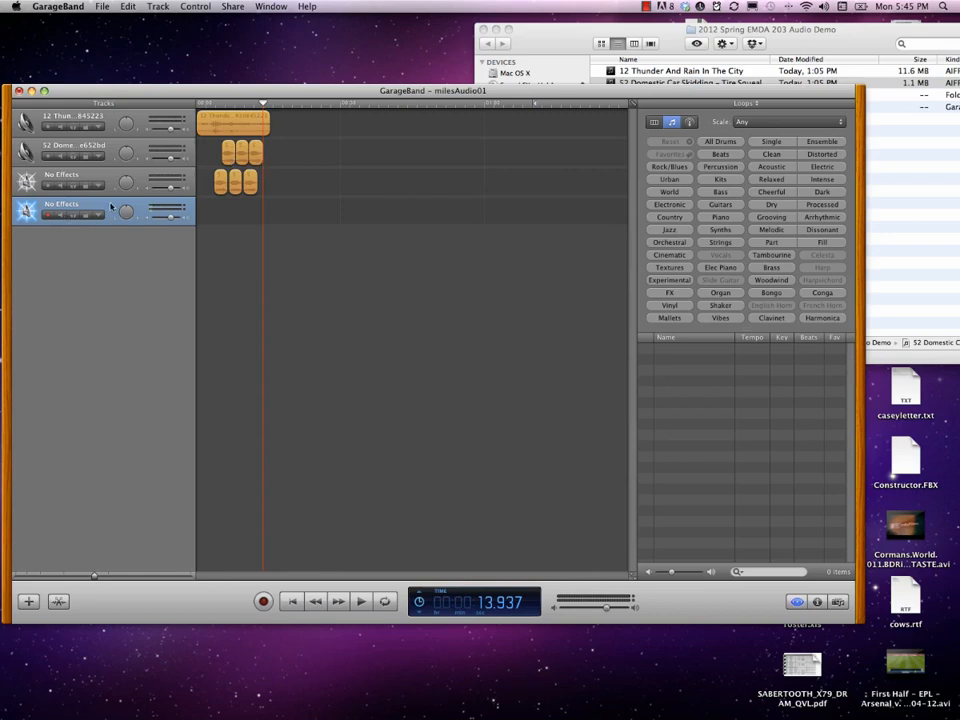
left_click(157, 7)
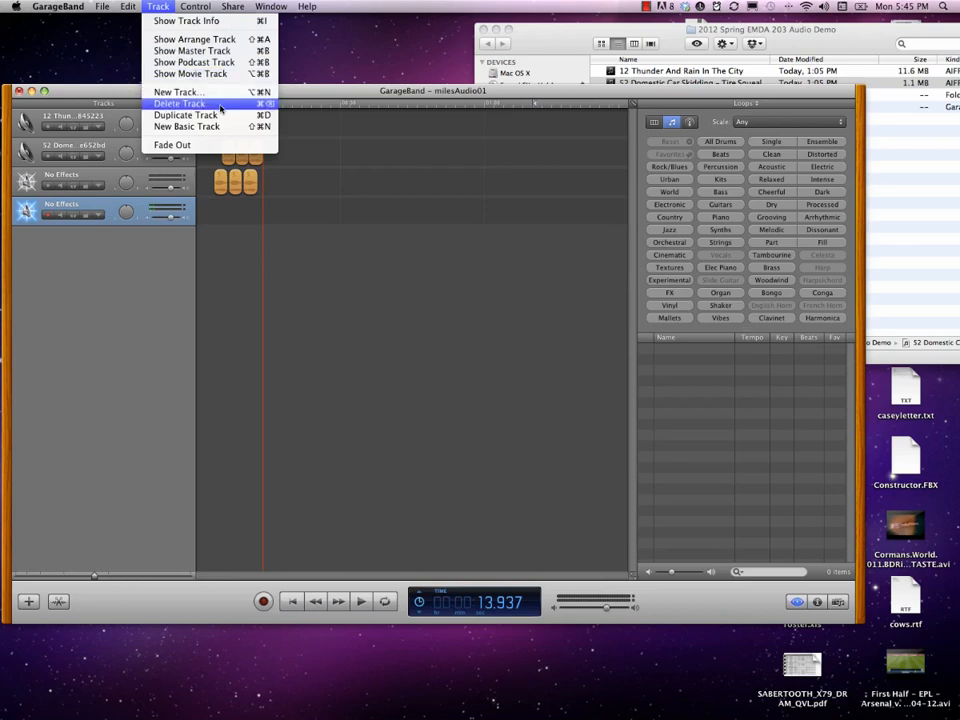
left_click(178, 103)
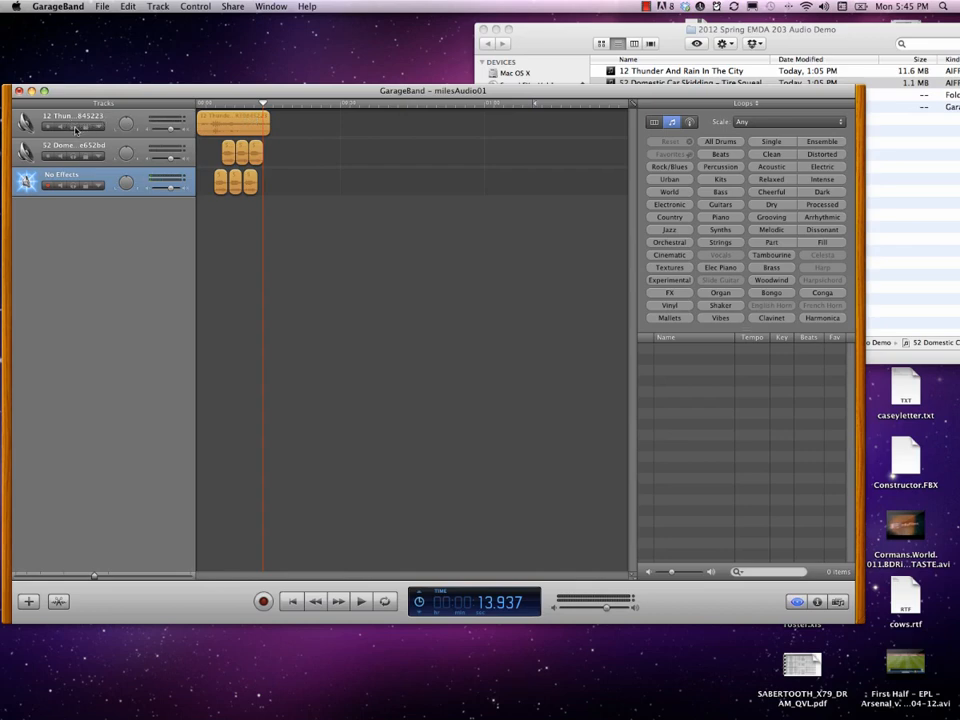
Solo the thunder track to listen to it alone from about 3 seconds, and turn the solo off again.
left_click(73, 127)
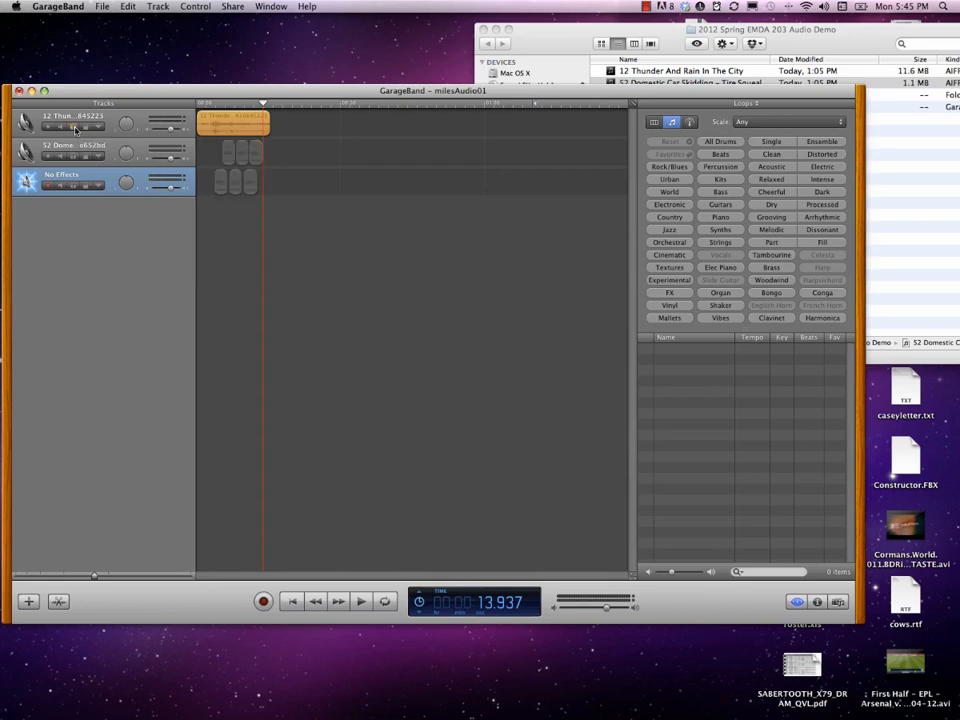
left_click(236, 108)
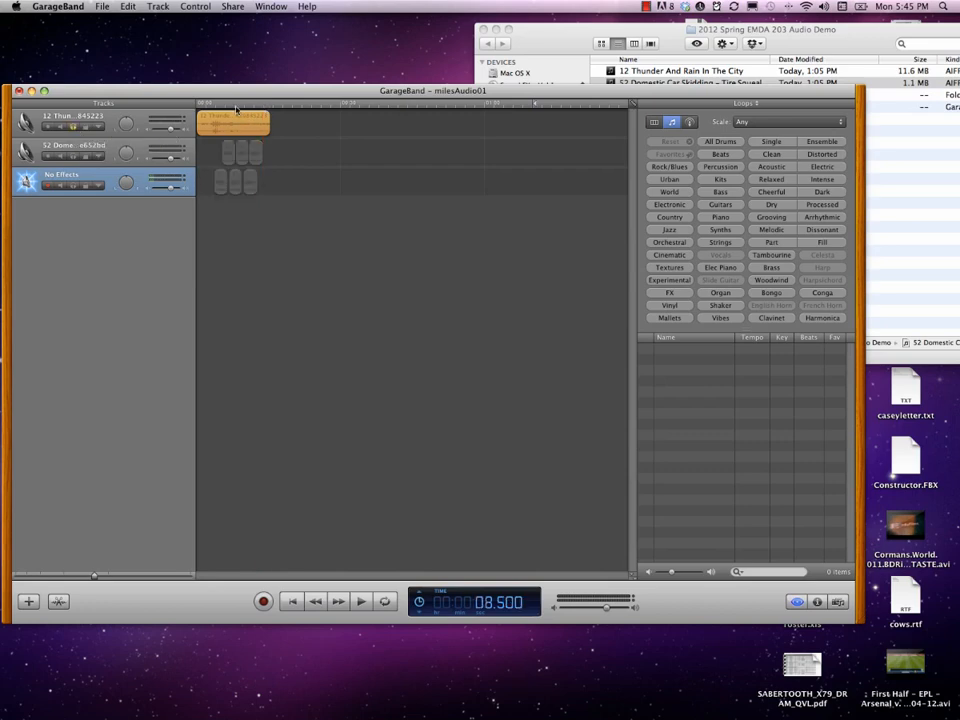
left_click_drag(236, 108, 212, 110)
key("space")
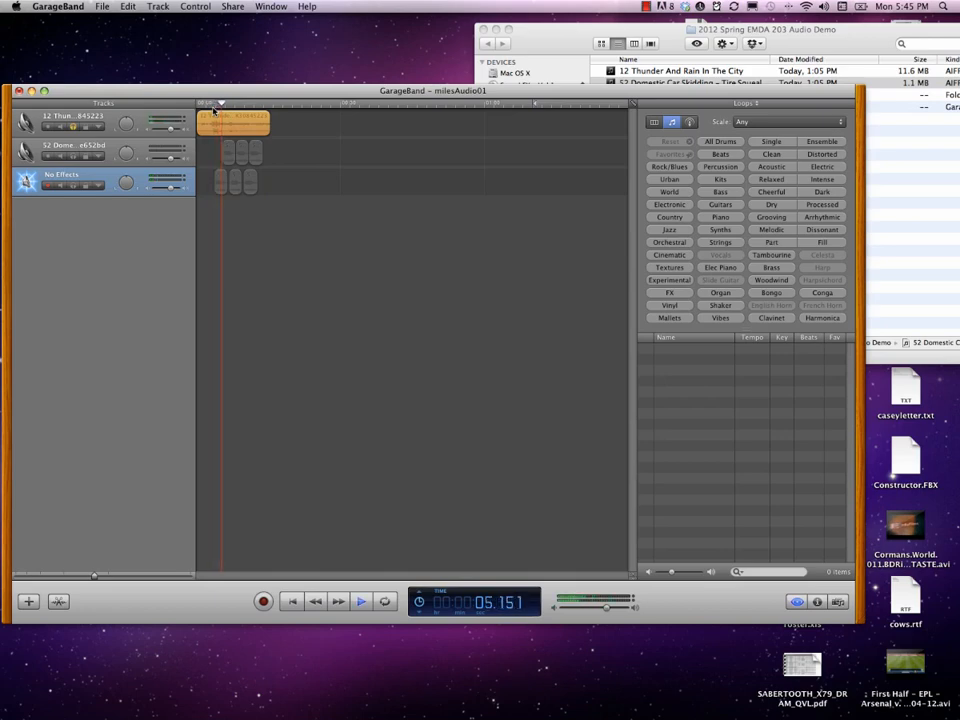
key("space")
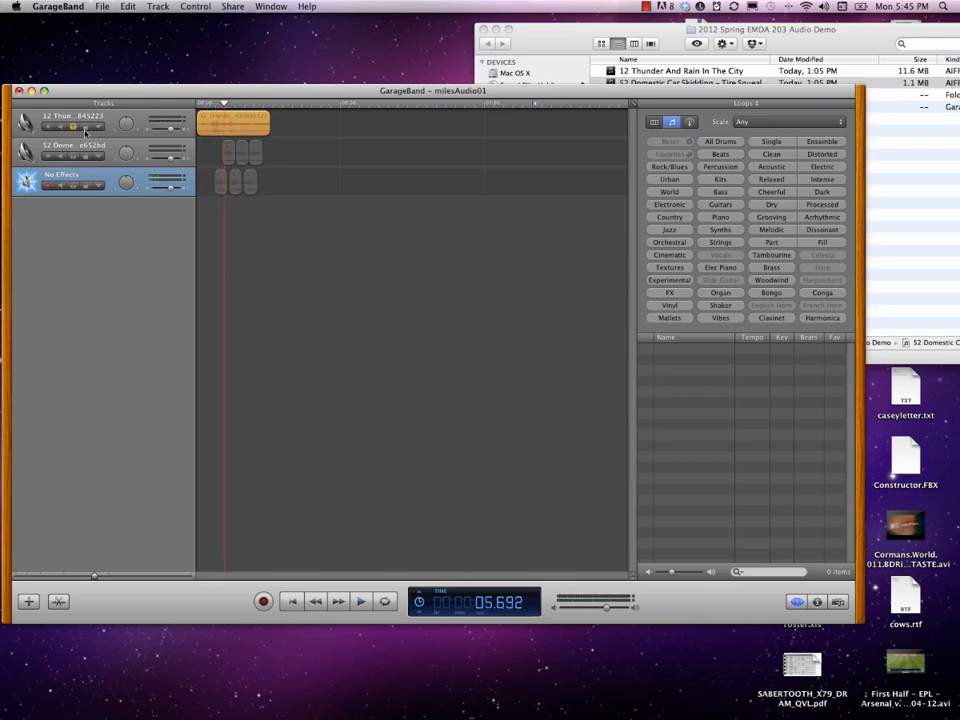
left_click(73, 126)
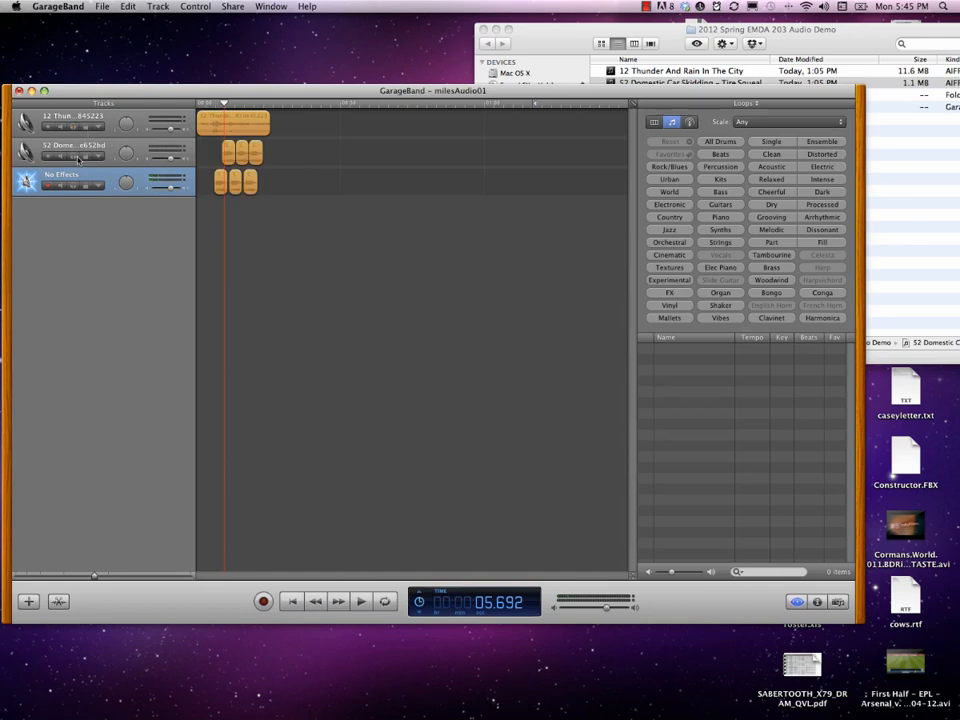
Mute the original tire-skid and thunder tracks and play the remaining track from about 3 seconds.
left_click(63, 157)
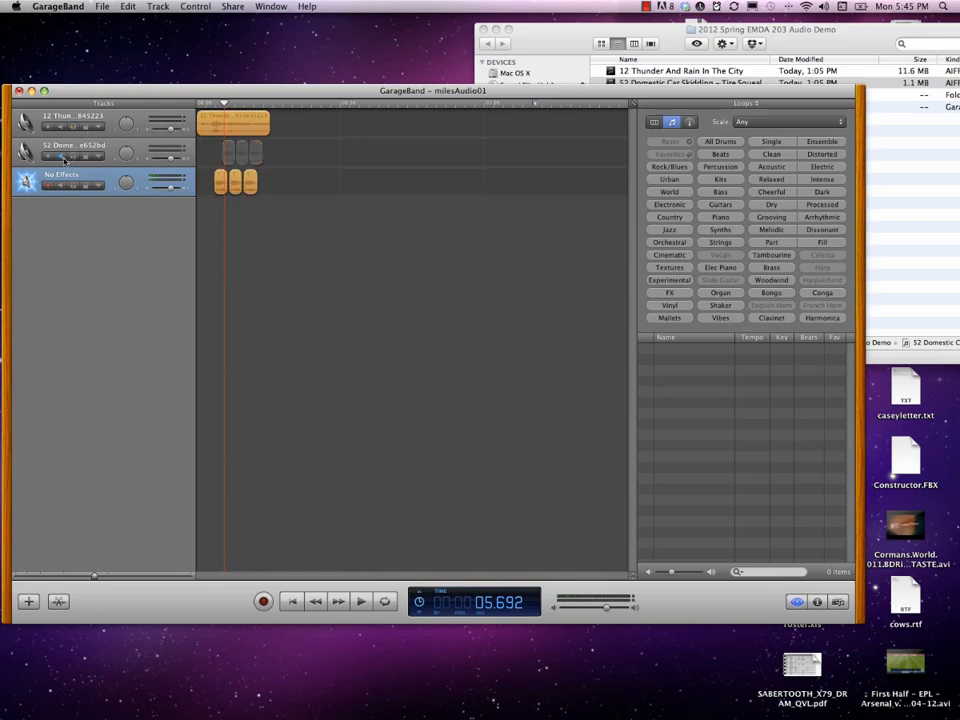
left_click(60, 127)
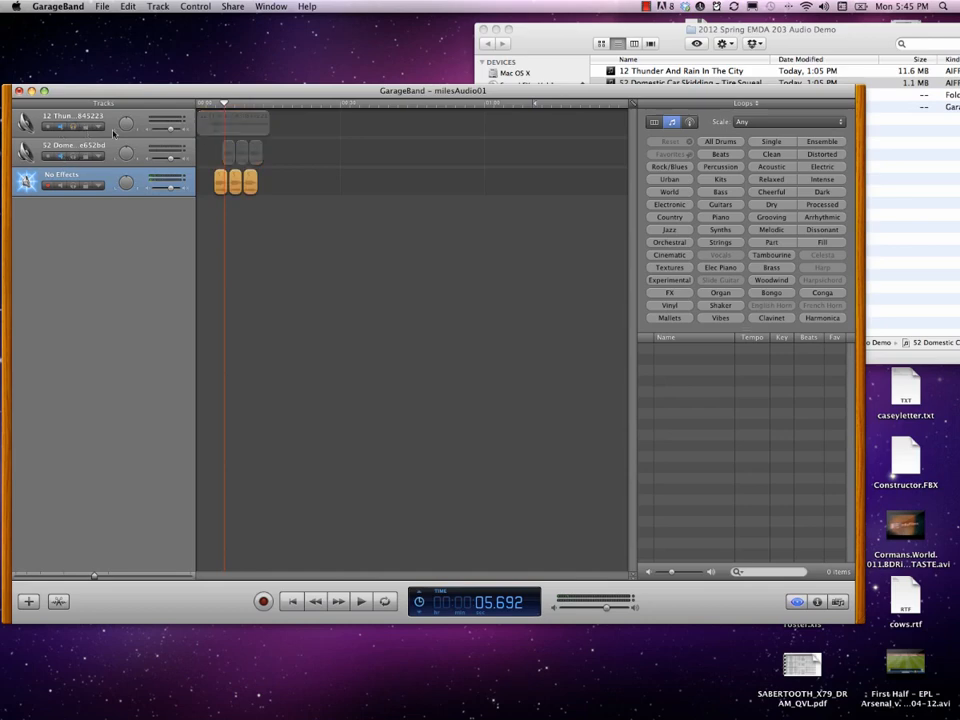
left_click_drag(224, 103, 212, 109)
key("space")
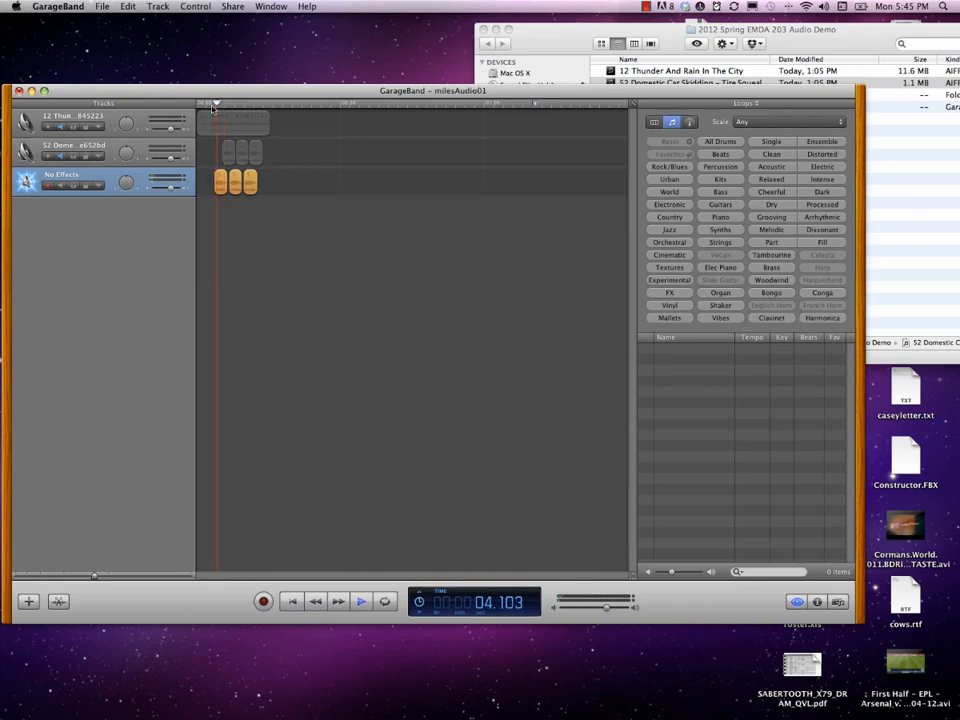